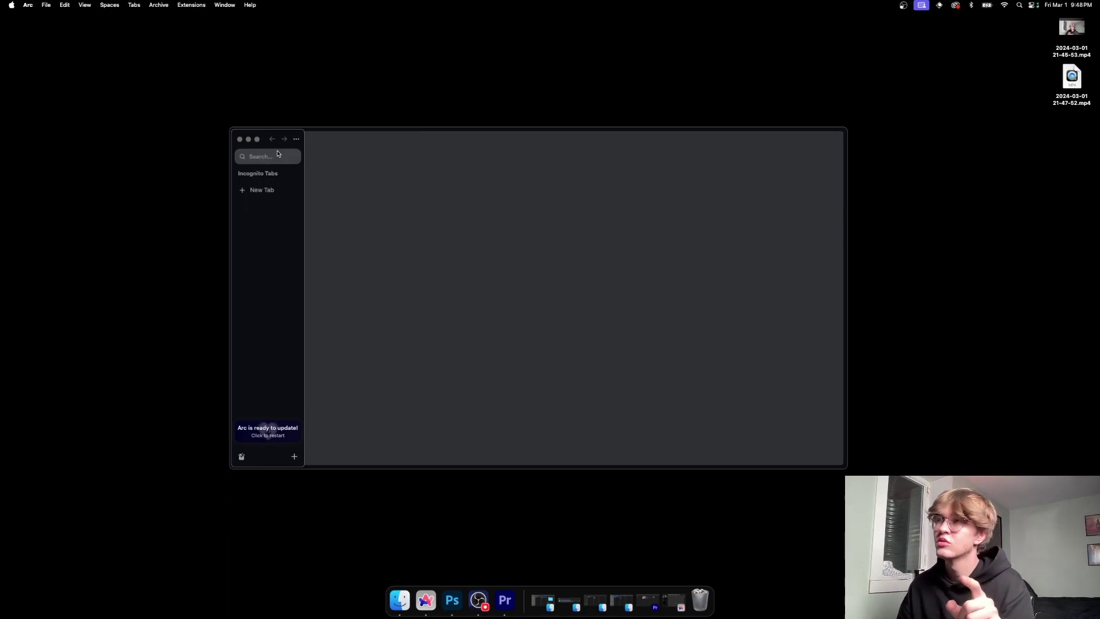
- Google-search 'adobe audio enhance' from Arc's sidebar search field
click(261, 157)
text(audio)
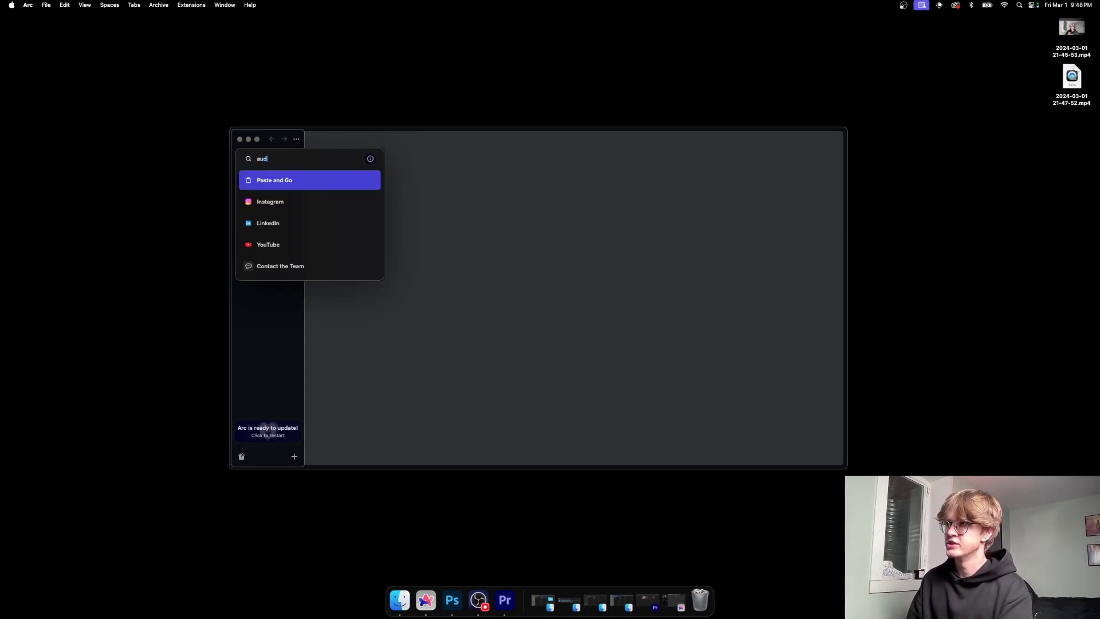
key(BackSpace)
key(BackSpace)
key(BackSpace)
key(BackSpace)
key(BackSpace)
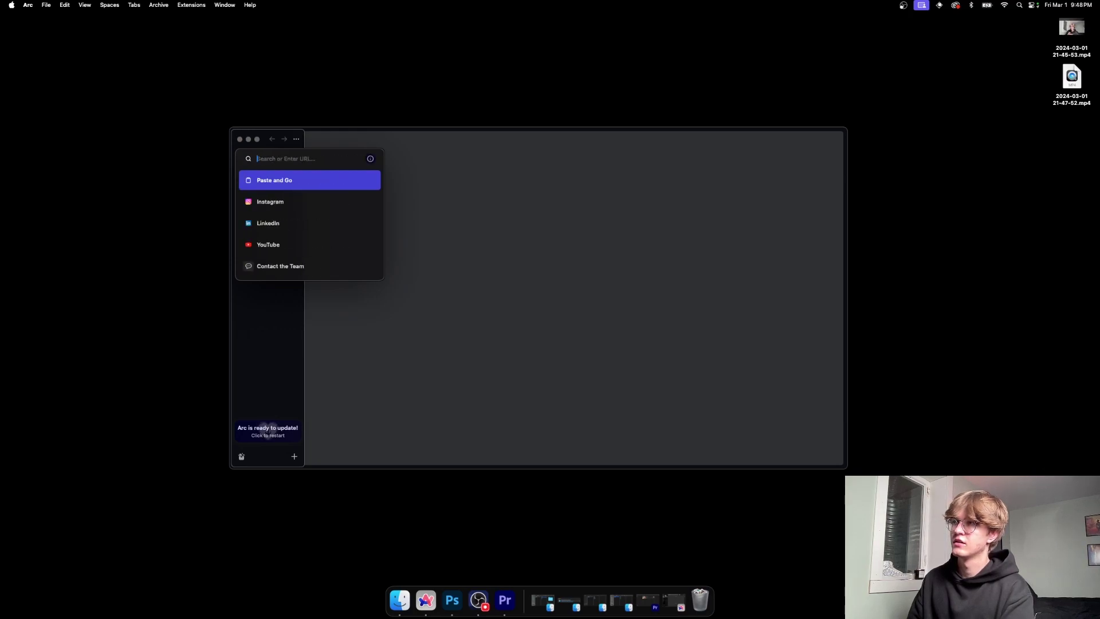
text(adobe audio)
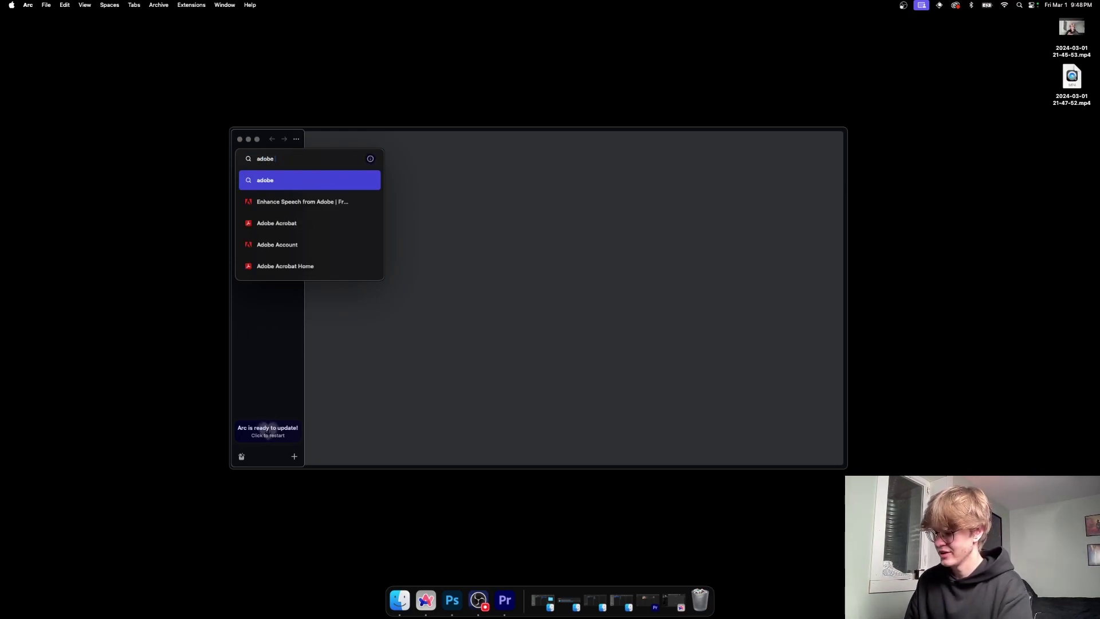
text( enhance)
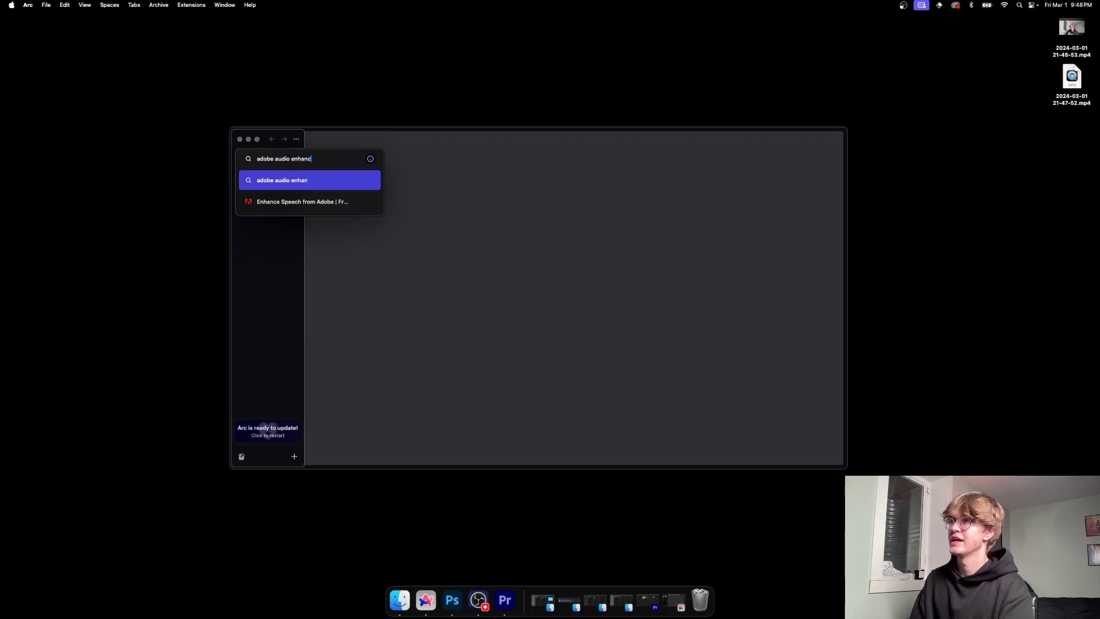
key(Return)
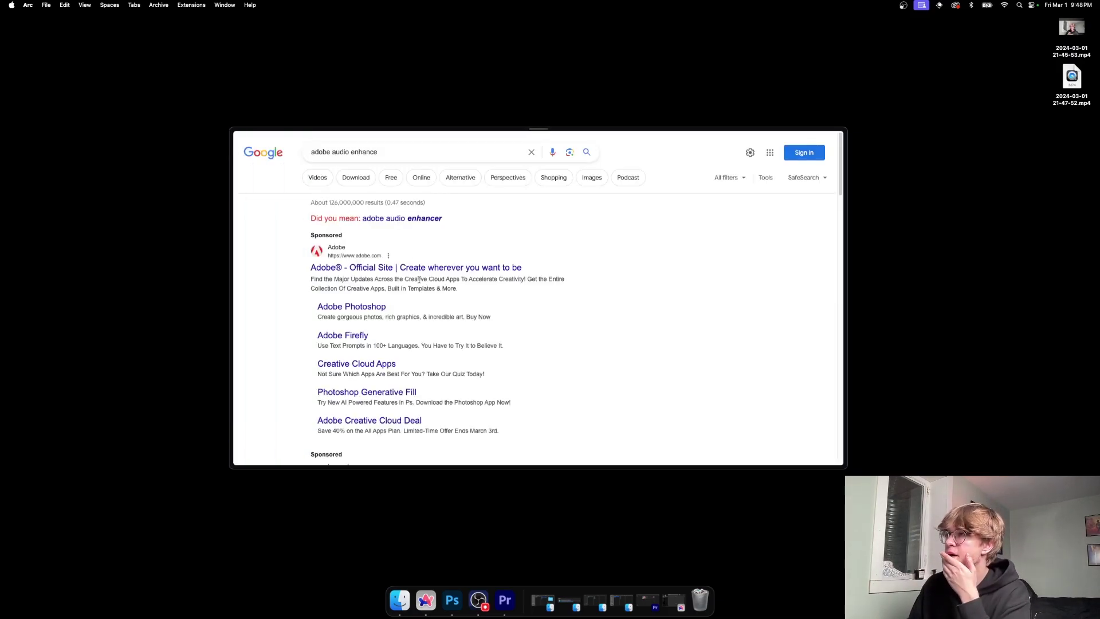
- Open the 'Enhance Speech from Adobe' result to reach the Adobe Podcast page
scroll(426, 265, down, 5)
scroll(426, 264, up, 5)
scroll(401, 268, down, 2)
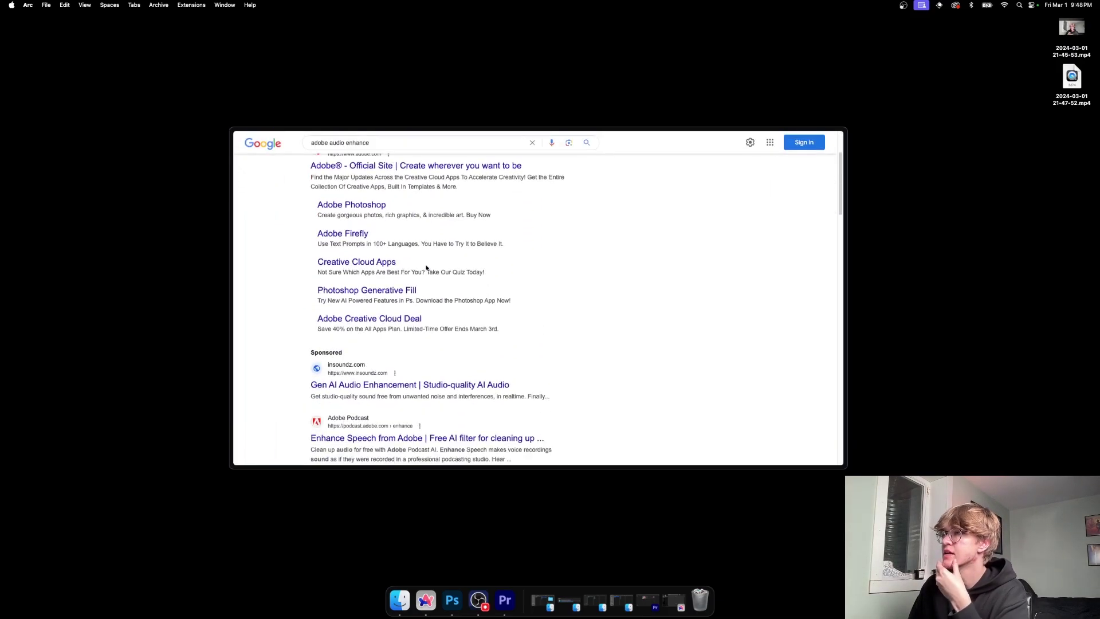
scroll(376, 271, up, 2)
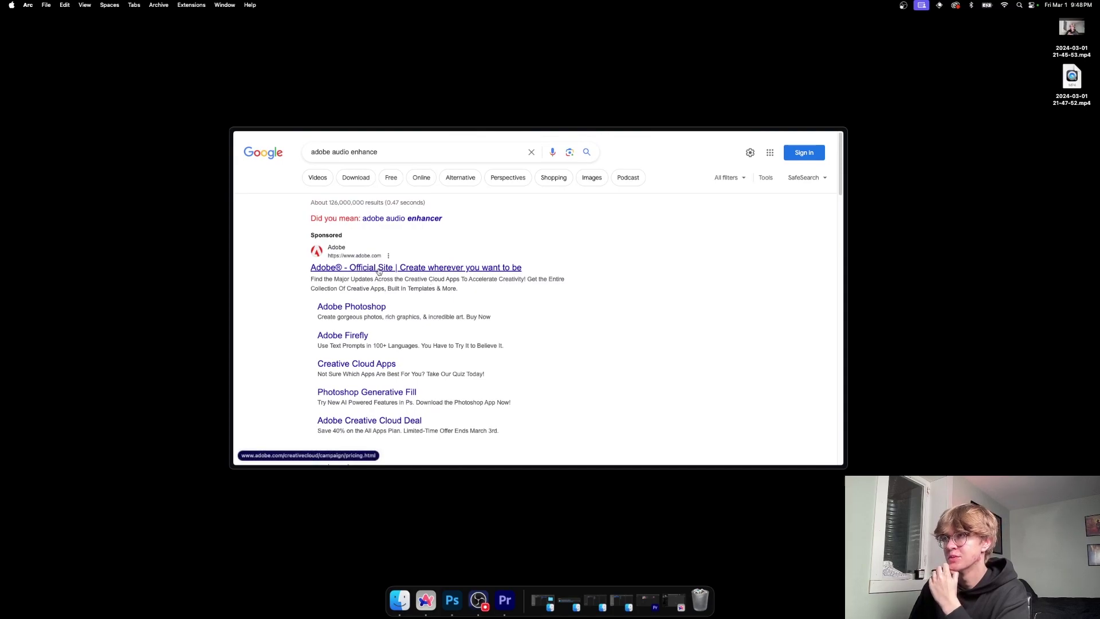
scroll(329, 233, down, 1)
scroll(328, 233, down, 5)
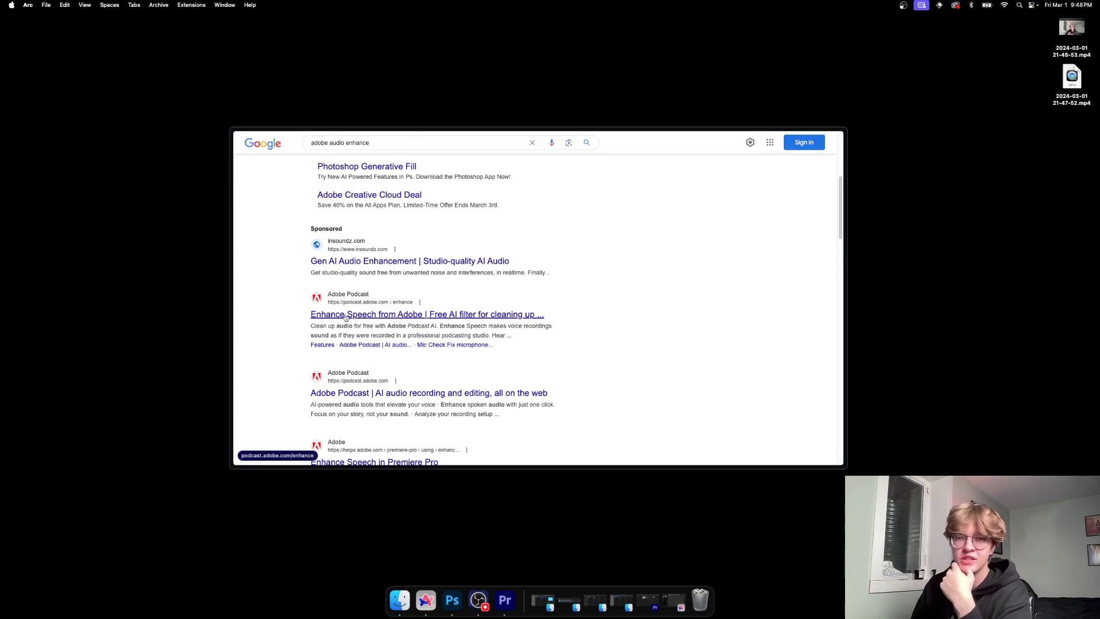
click(345, 315)
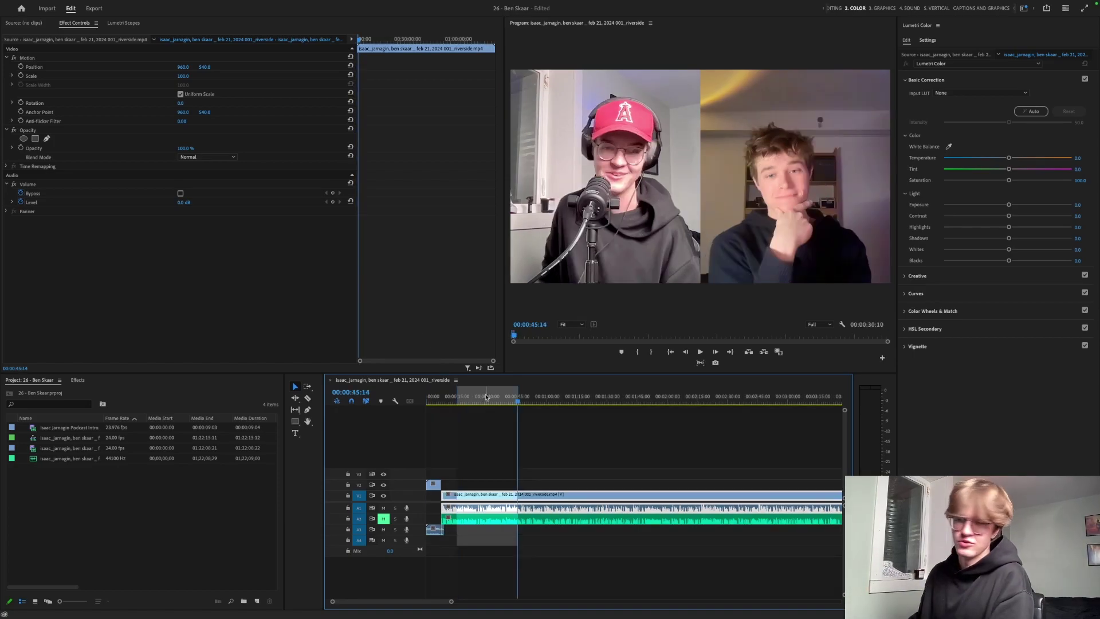
- Mark a roughly 30-second timeline section and bring it into Export as MP3 with Cmd+M
click(486, 397)
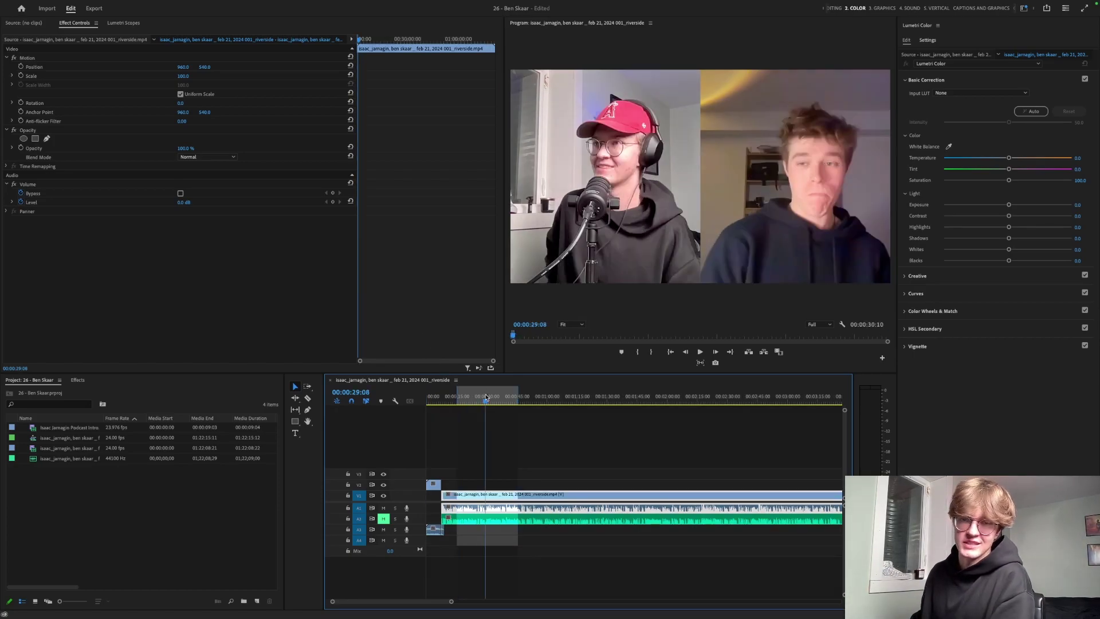
key(super+m)
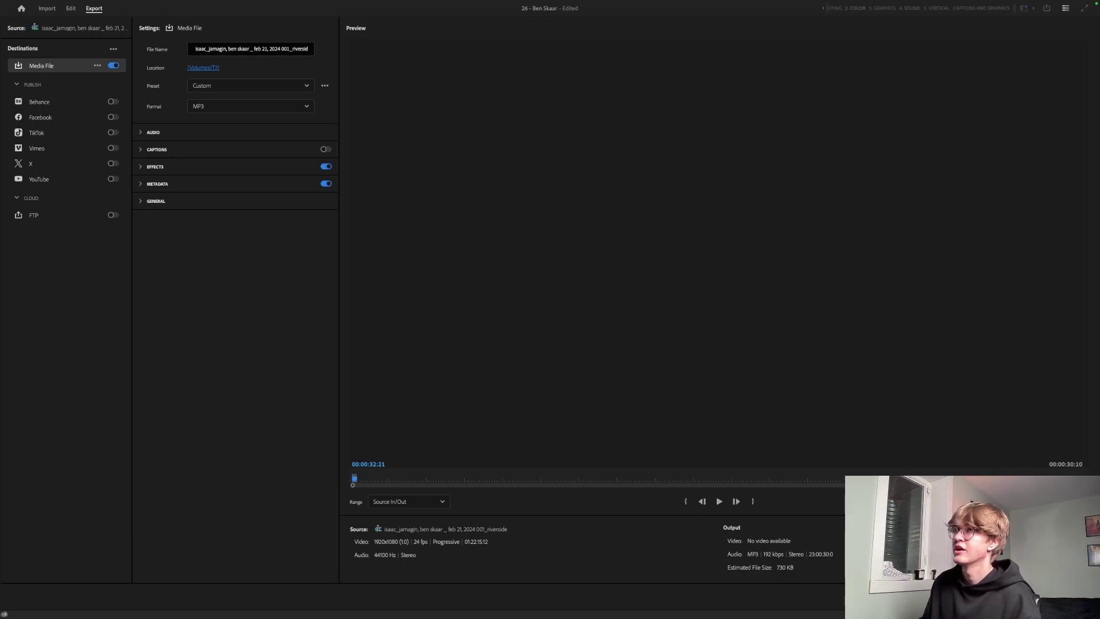
- Keep MP3 as the export format and export the 30-second section
click(210, 105)
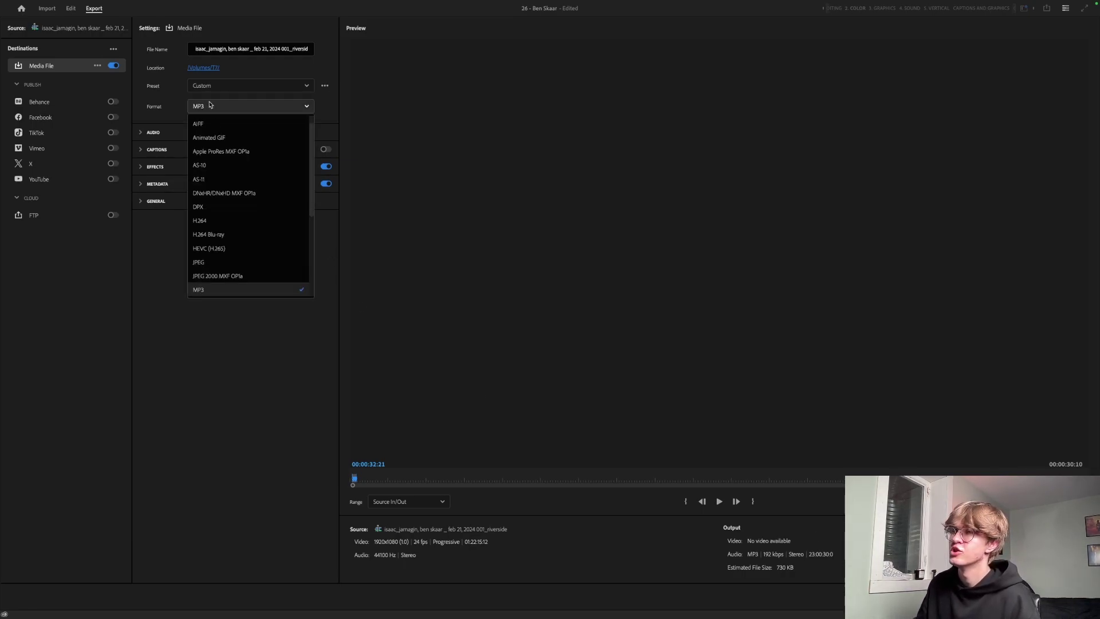
scroll(226, 163, down, 3)
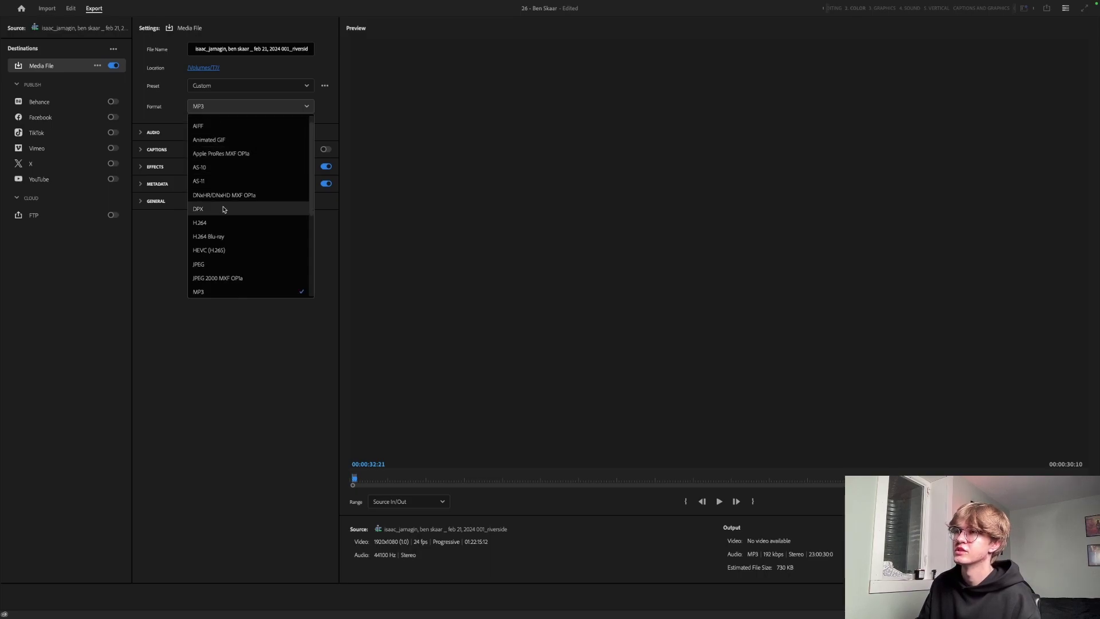
click(207, 267)
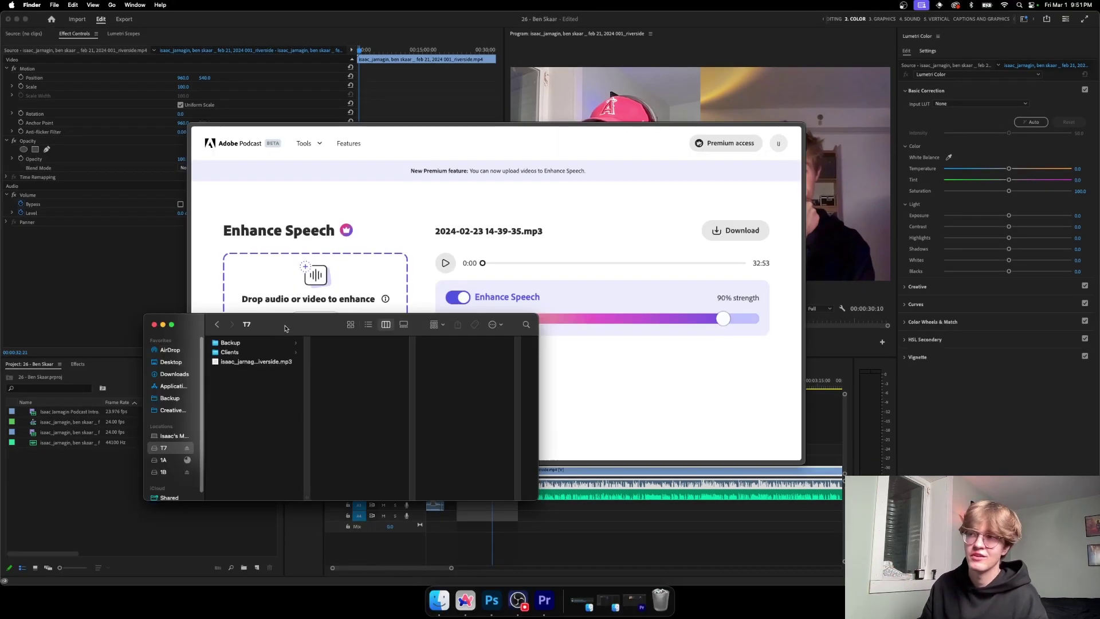
- Drag the exported 30-second MP3 from Finder into Enhance Speech's drop area
drag(280, 328, 310, 460)
drag(252, 493, 294, 293)
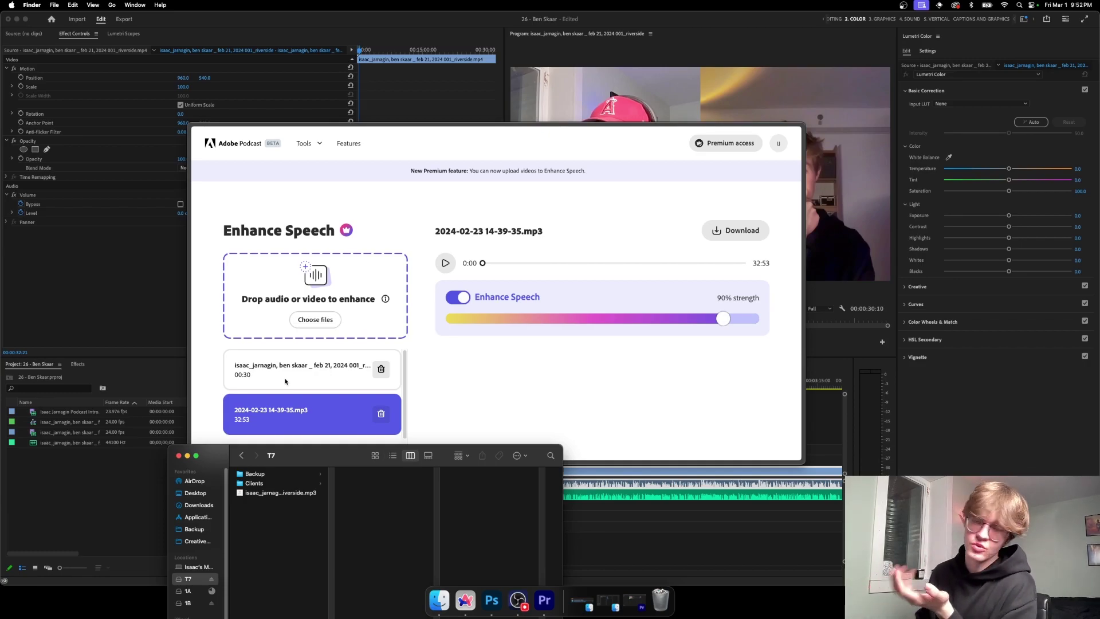
- Load the uploaded 30-second clip and adjust the Enhance Speech strength slider toward 78%
click(284, 381)
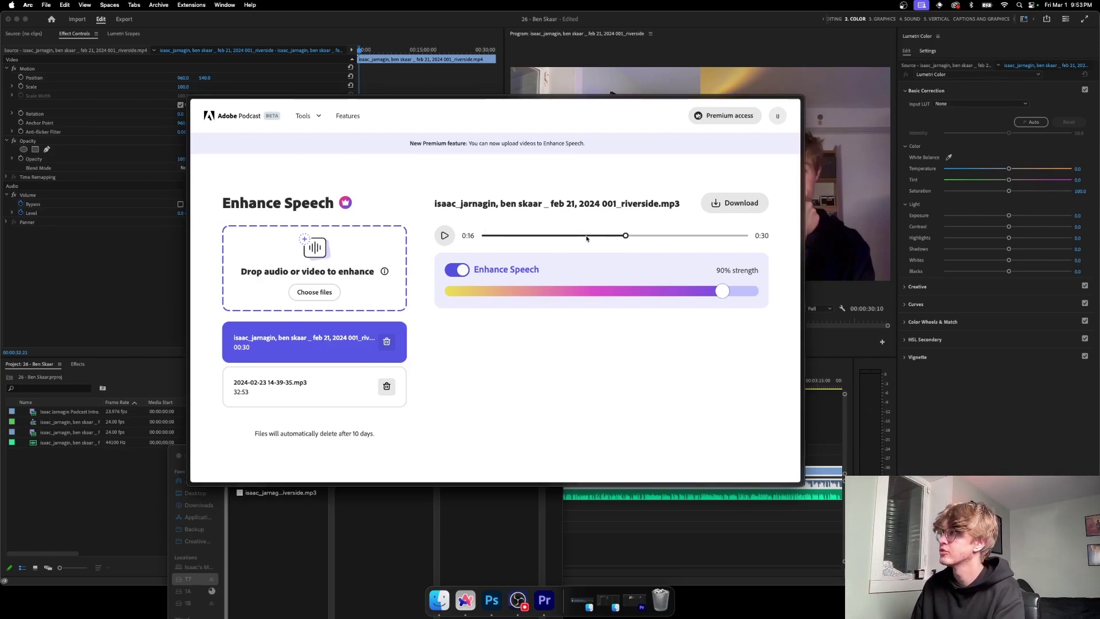
drag(723, 292, 892, 282)
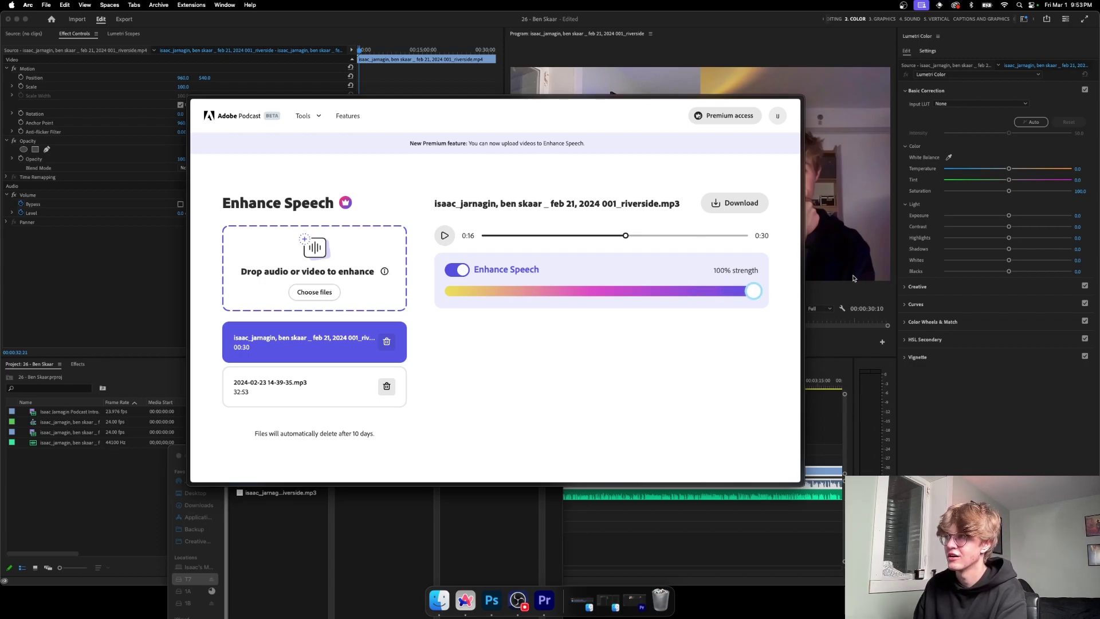
drag(754, 291, 725, 284)
- Download the enhanced MP3, drop it onto the Premiere timeline, and delete the stray green clip
click(736, 203)
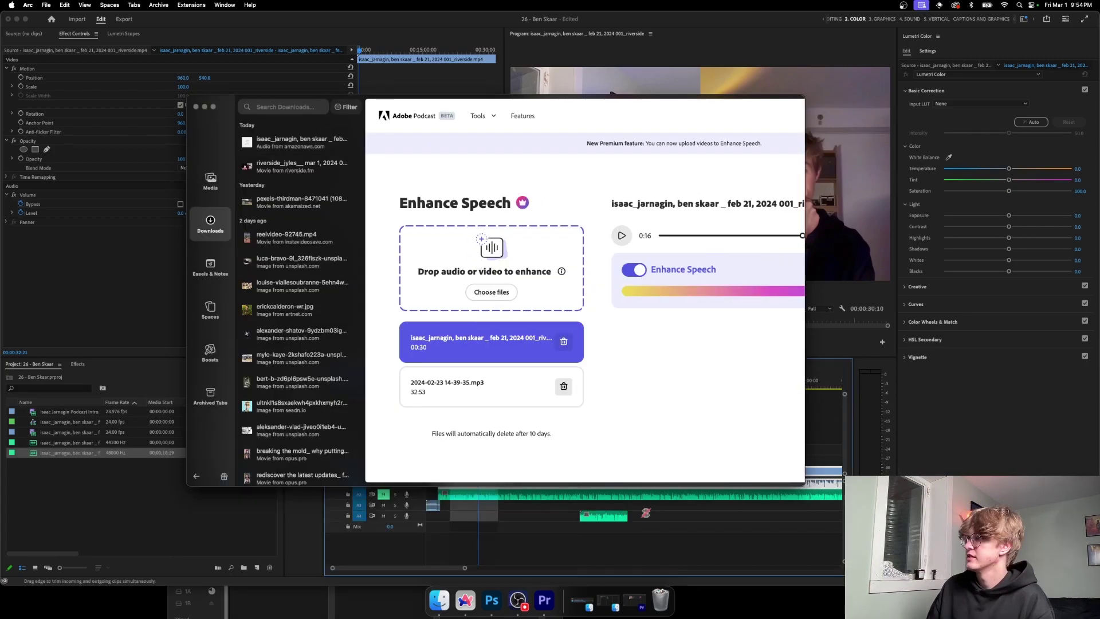
drag(298, 142, 468, 496)
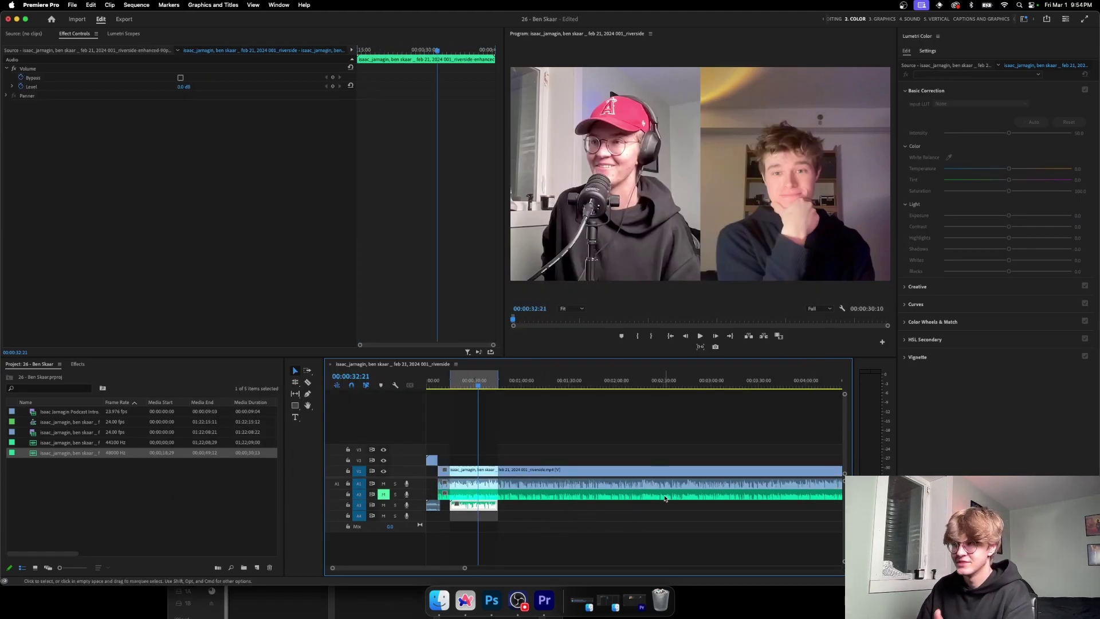
scroll(484, 569, up, 2)
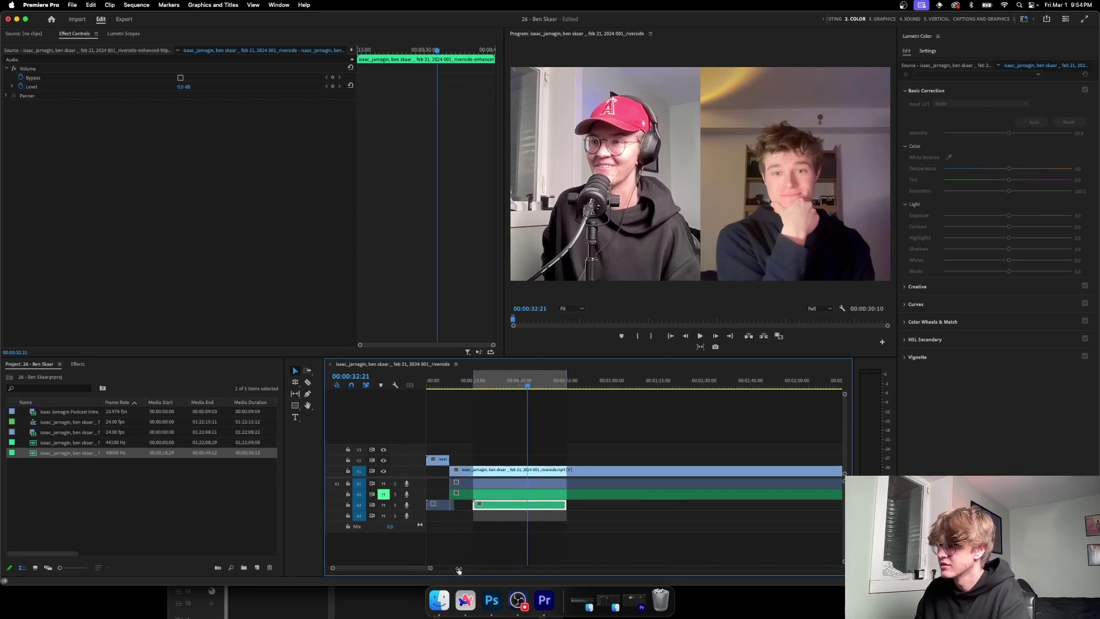
key(Delete)
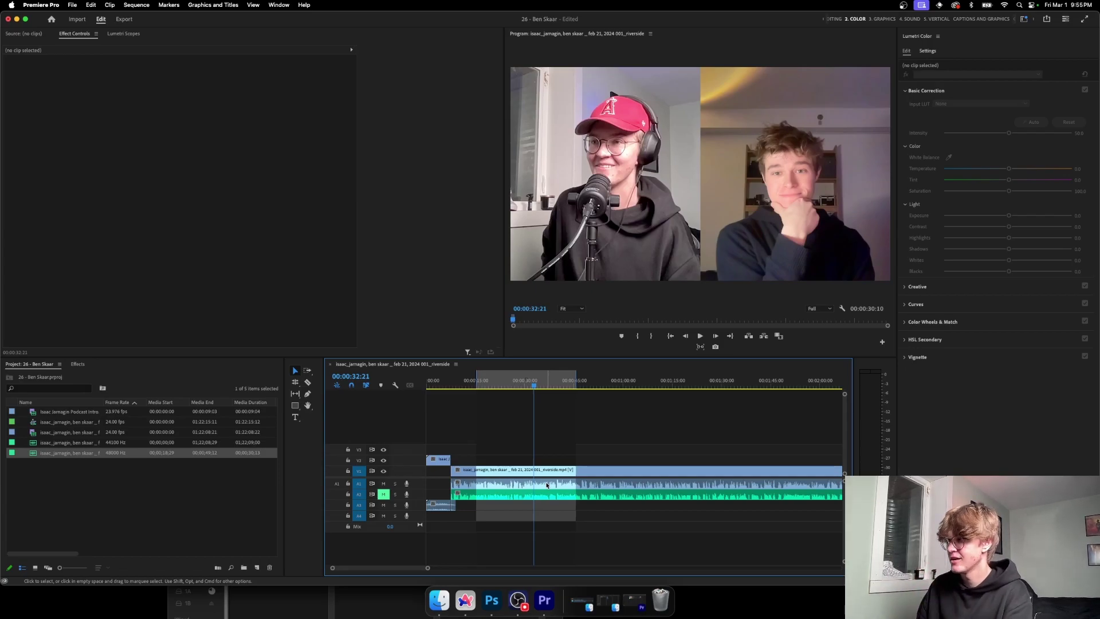
- Switch to the Sound workspace and tag the two-speaker clip as Dialogue in Essential Sound
key(alt+shift+1)
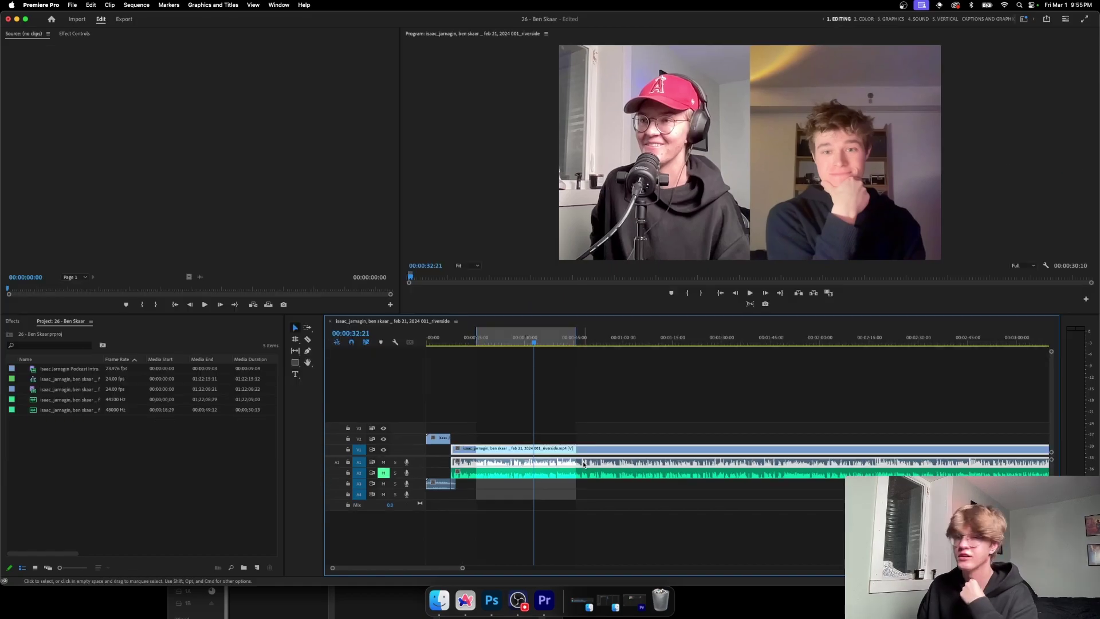
click(920, 19)
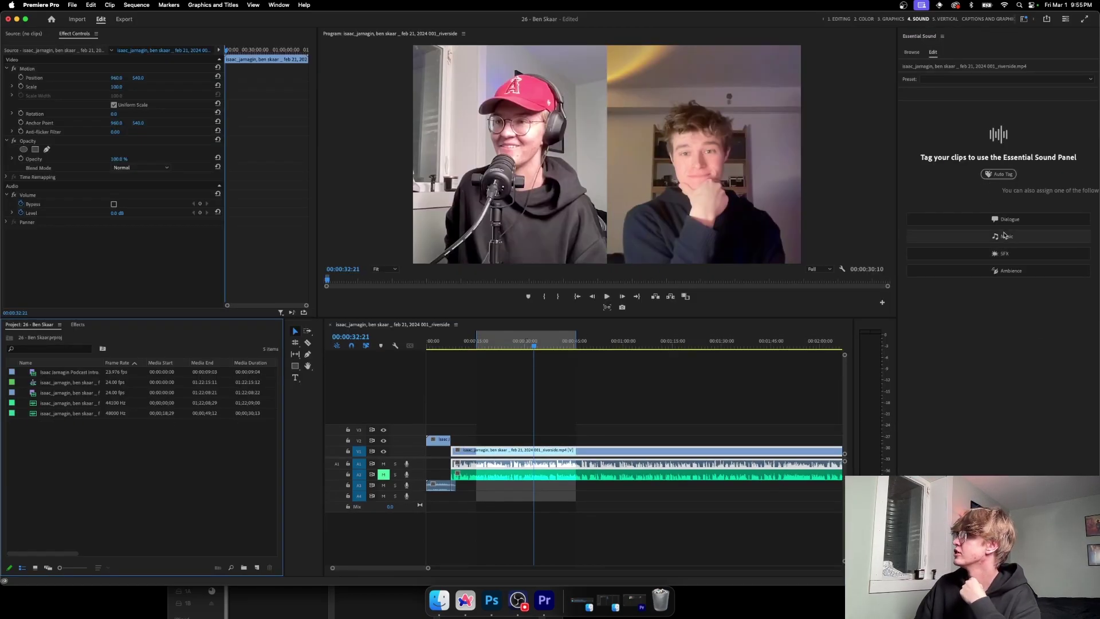
click(1004, 221)
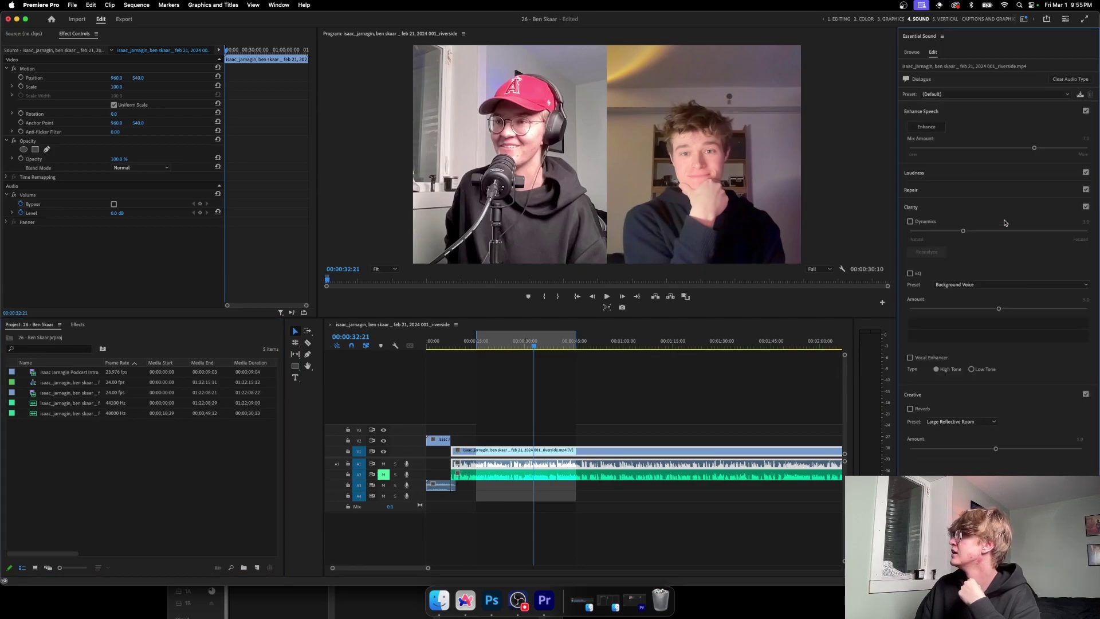